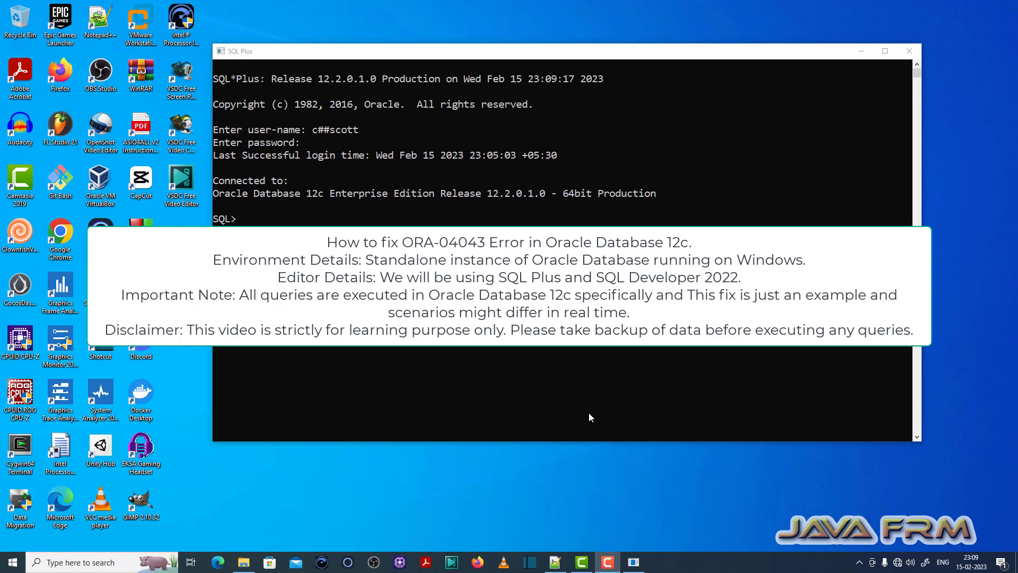
Step: Select the SQL Plus window and highlight the logged-in user name
{"action": "left_click", "coordinate": [326, 174]}
{"action": "left_click_drag", "start_coordinate": [313, 129], "coordinate": [360, 135]}
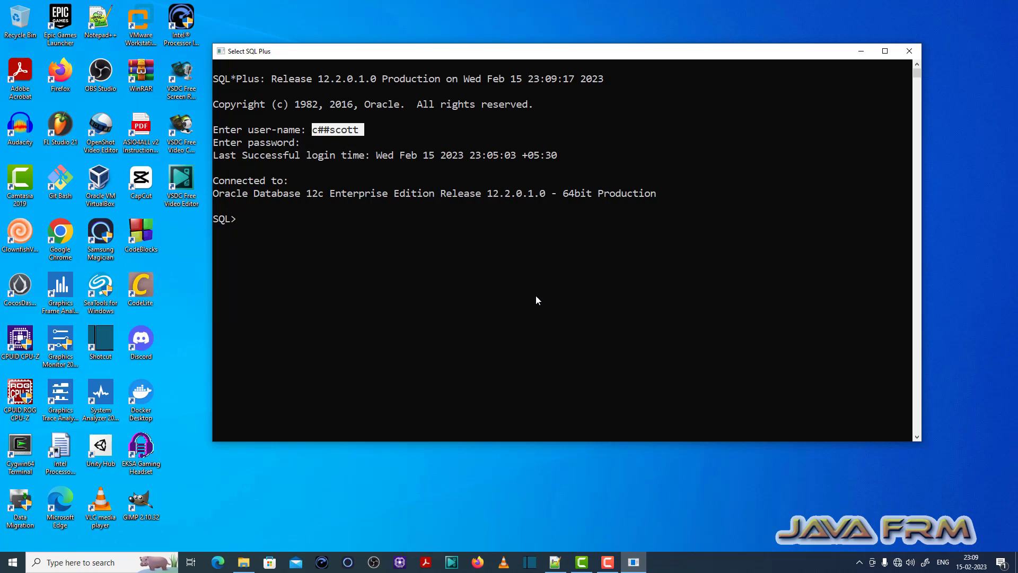
{"action": "left_click", "coordinate": [534, 294]}
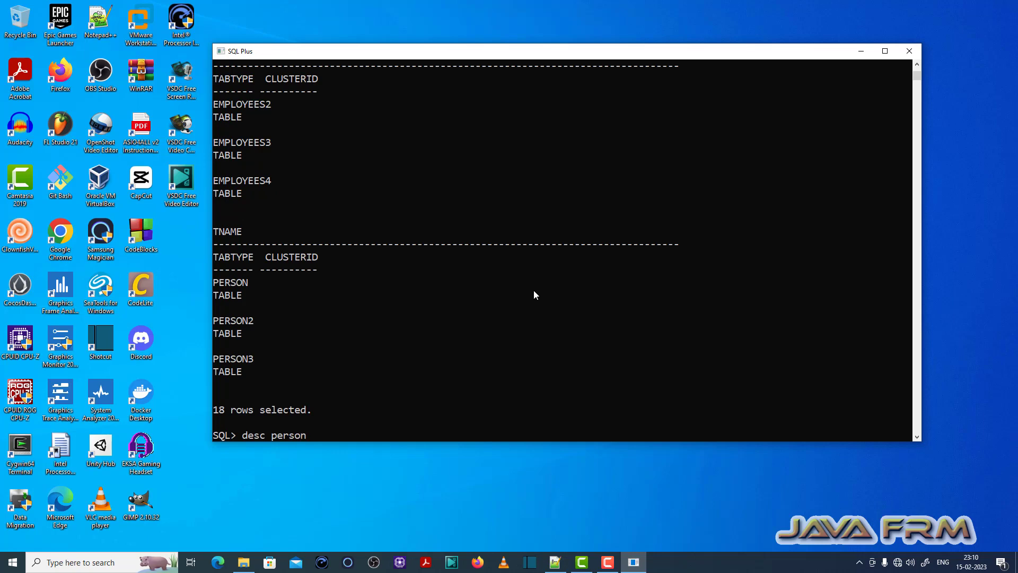
{"action": "type", "text": "4;"}
Step: Run desc person4 and highlight the name person4 and the ORA-04043 error
{"action": "key", "text": "Return"}
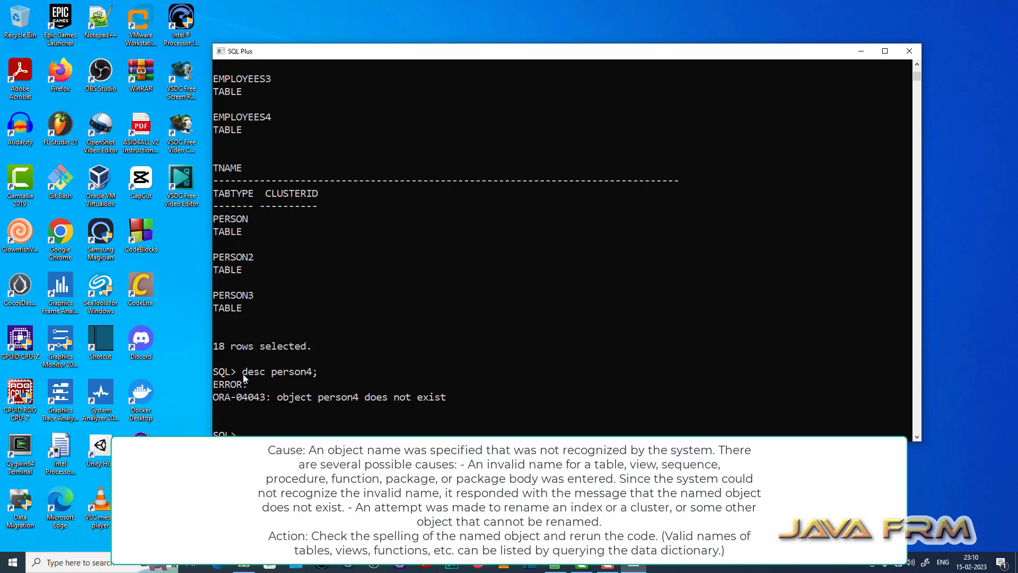
{"action": "left_click_drag", "start_coordinate": [244, 372], "coordinate": [317, 374]}
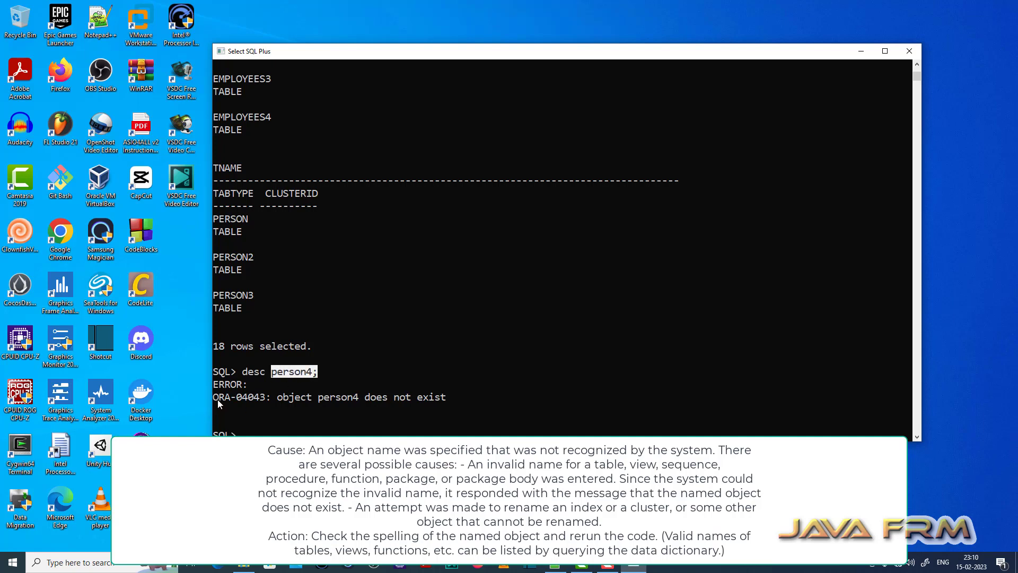
{"action": "left_click_drag", "start_coordinate": [215, 398], "coordinate": [279, 400]}
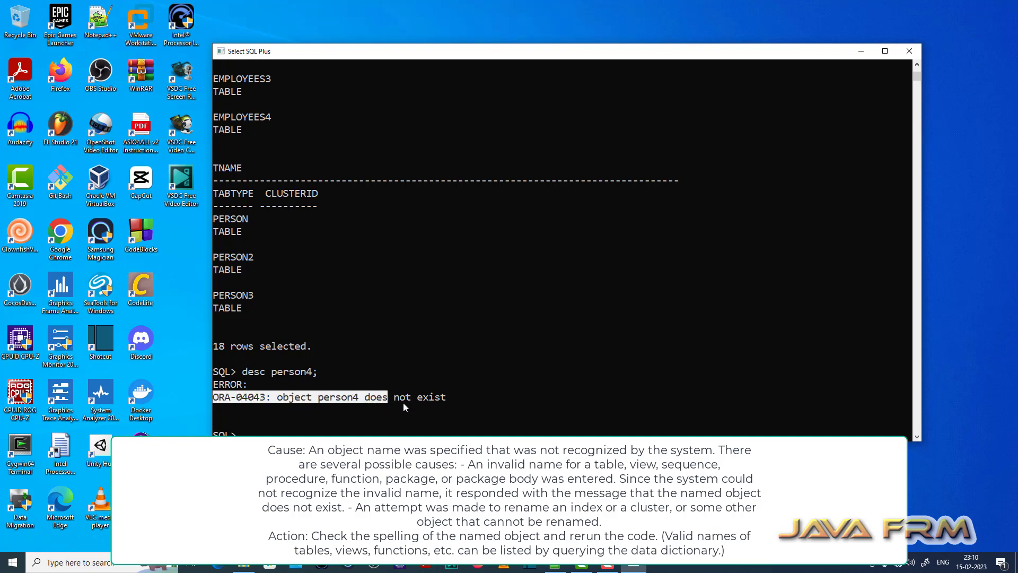
{"action": "left_click", "coordinate": [501, 371]}
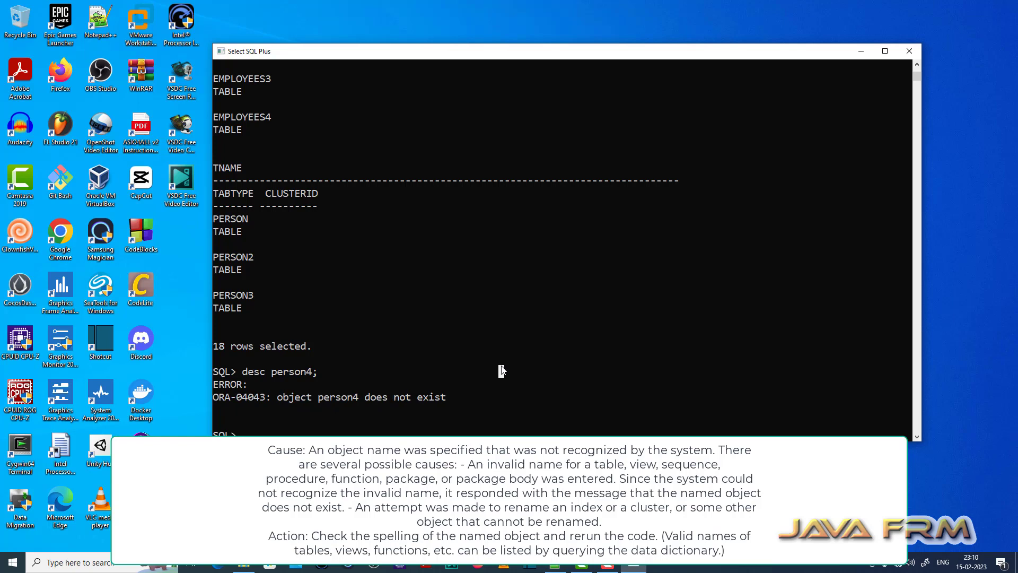
{"action": "type", "text": "drop proce"}
{"action": "type", "text": "dure "}
{"action": "type", "text": "d"}
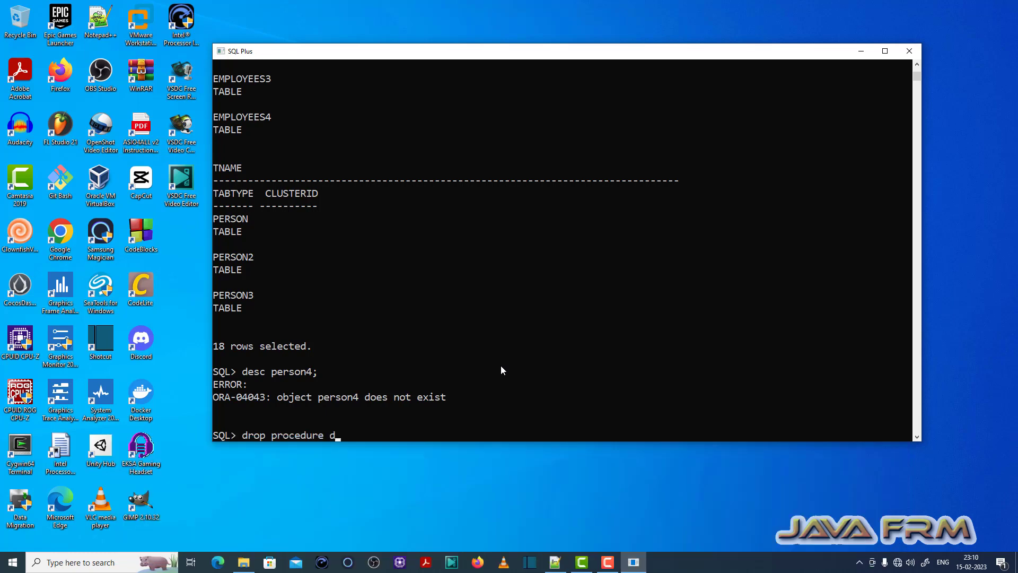
{"action": "type", "text": "ummy;"}
Step: Run drop procedure dummy and highlight the 'ORA-04043: object DUMMY does not exist' line
{"action": "key", "text": "Return"}
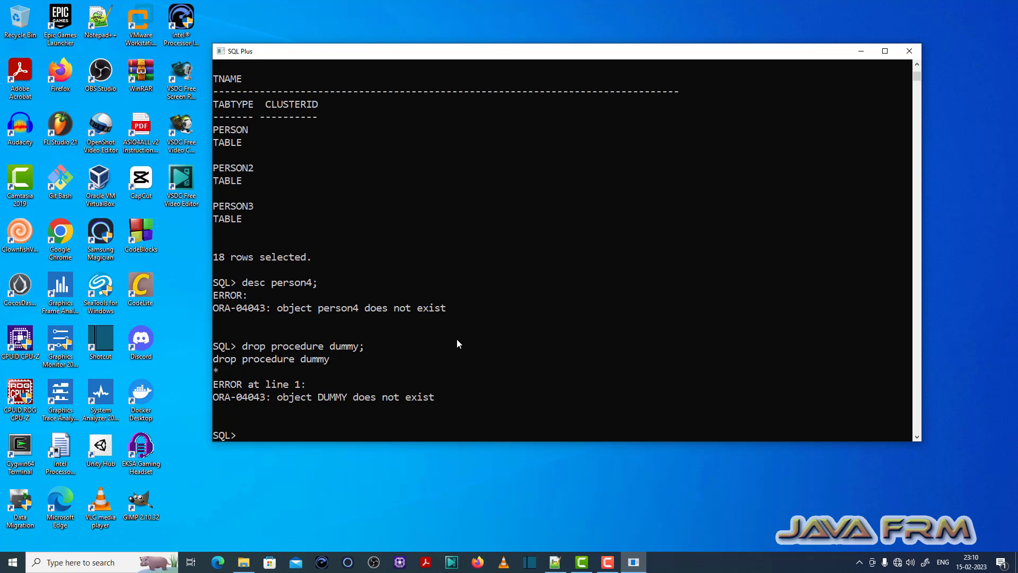
{"action": "left_click_drag", "start_coordinate": [213, 398], "coordinate": [251, 402]}
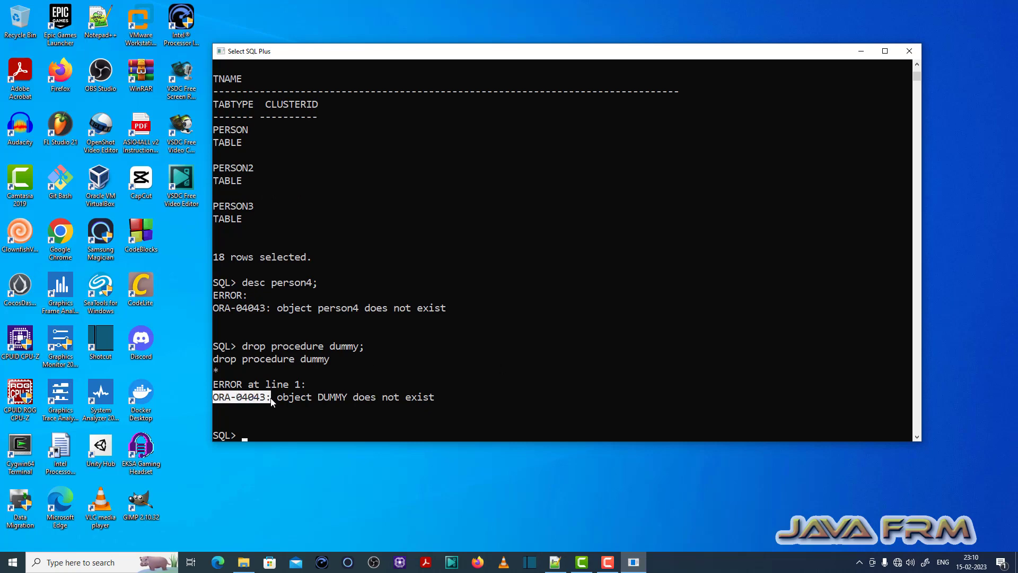
{"action": "mouse_move", "coordinate": [316, 401]}
{"action": "left_mouse_down"}
{"action": "mouse_move", "coordinate": [367, 409]}
{"action": "mouse_move", "coordinate": [429, 398]}
{"action": "left_mouse_up"}
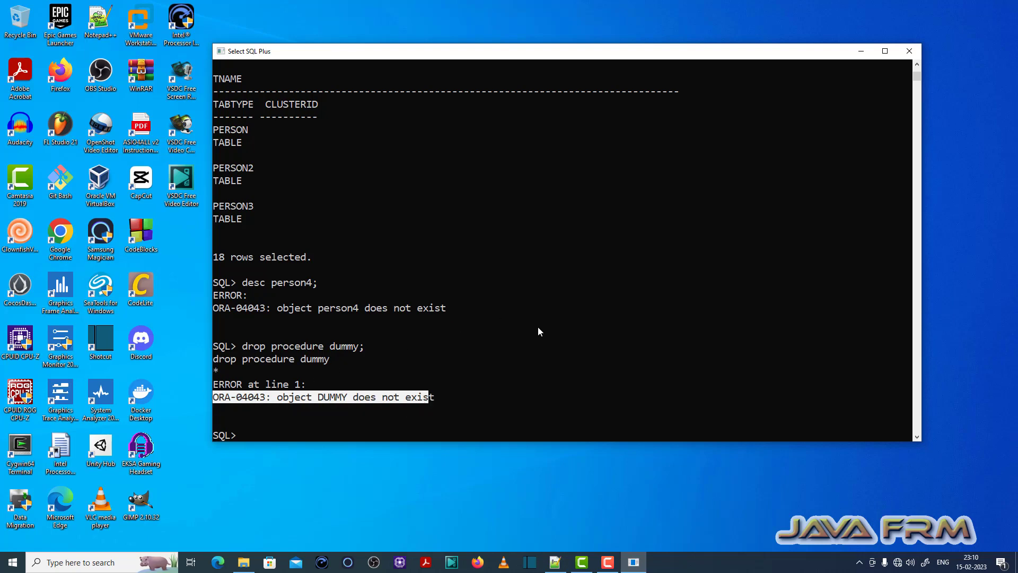
{"action": "left_click", "coordinate": [509, 350]}
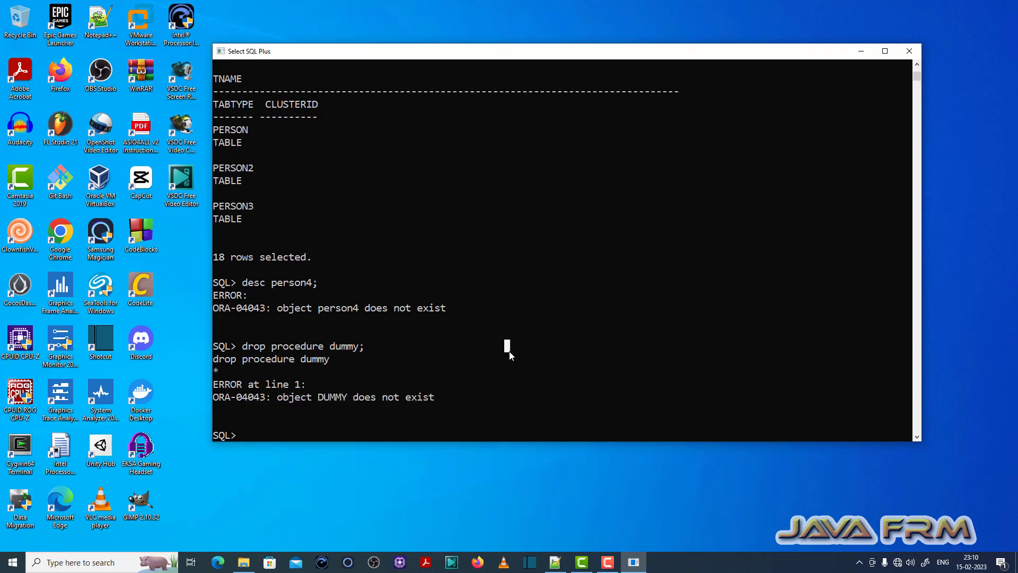
{"action": "type", "text": "de"}
{"action": "type", "text": "sc person"}
{"action": "type", "text": "3;"}
Step: Run desc person3 to list its NAME VARCHAR2(15) column
{"action": "key", "text": "Return"}
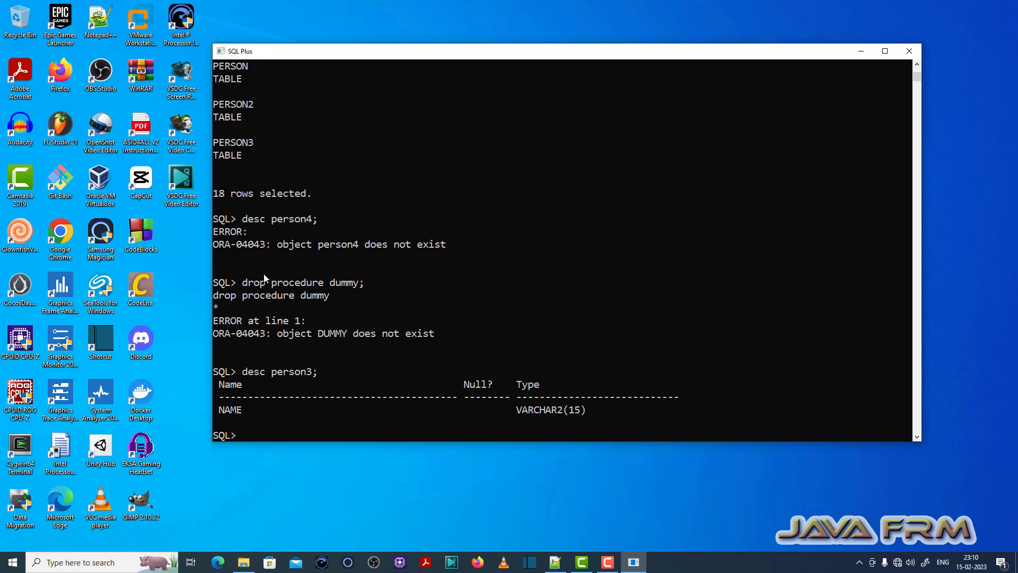
{"action": "left_click", "coordinate": [607, 563]}
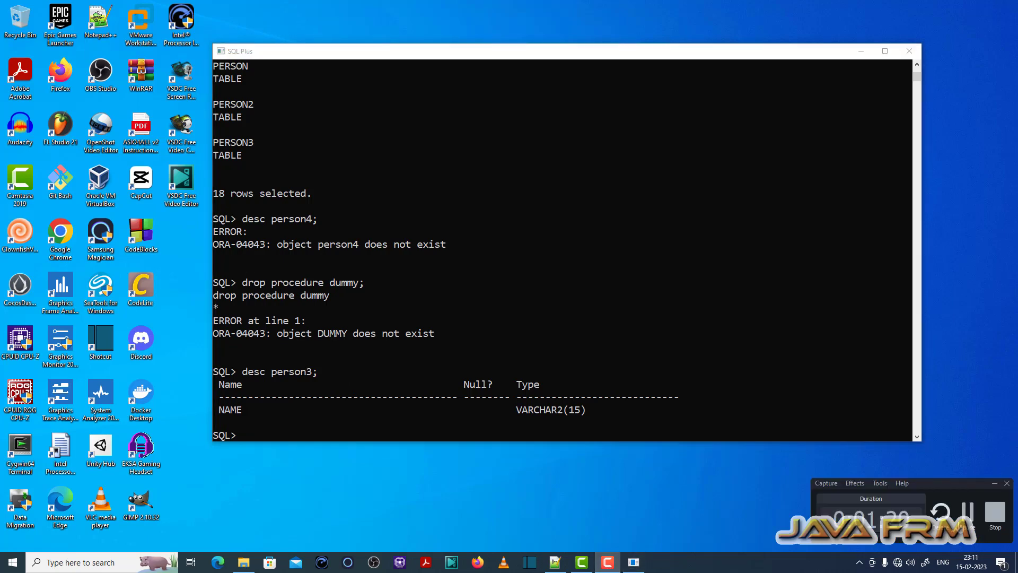